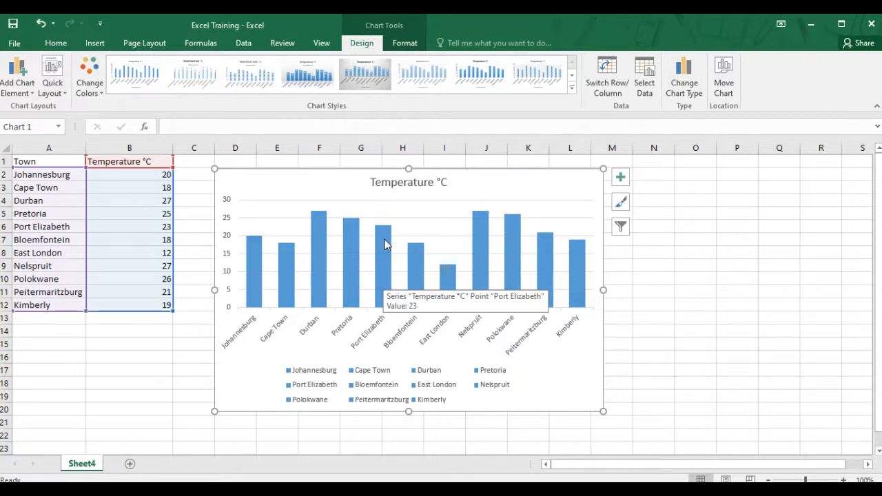
Step: Open the temperature series formatting and set its gap width to 68%
{"action": "double_click", "coordinate": [384, 239]}
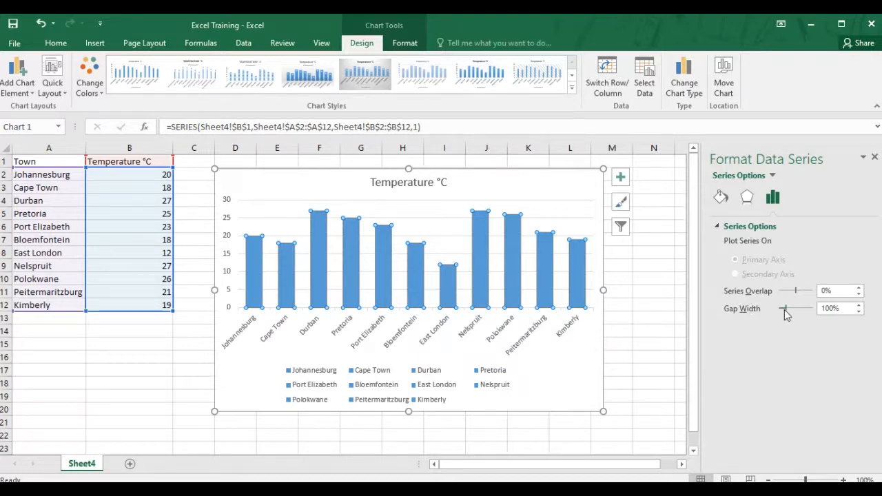
{"action": "left_click_drag", "start_coordinate": [784, 311], "coordinate": [789, 310]}
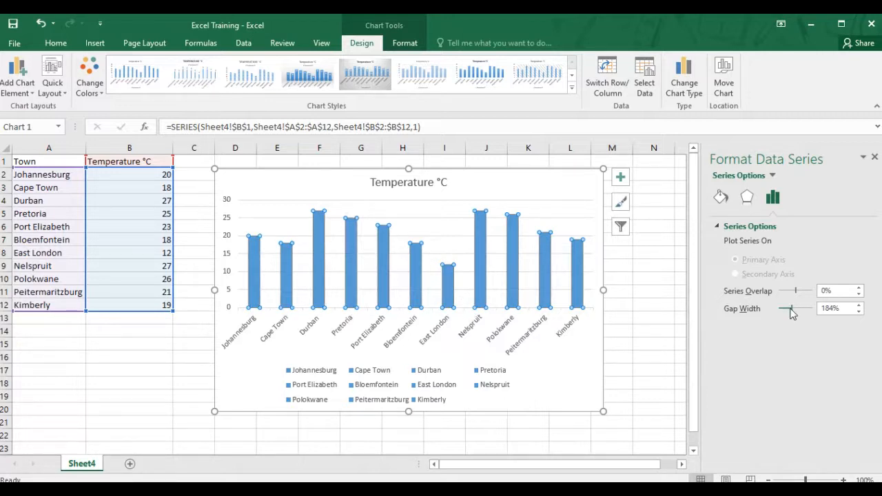
{"action": "left_click_drag", "start_coordinate": [792, 313], "coordinate": [793, 315]}
{"action": "left_click_drag", "start_coordinate": [792, 312], "coordinate": [786, 316]}
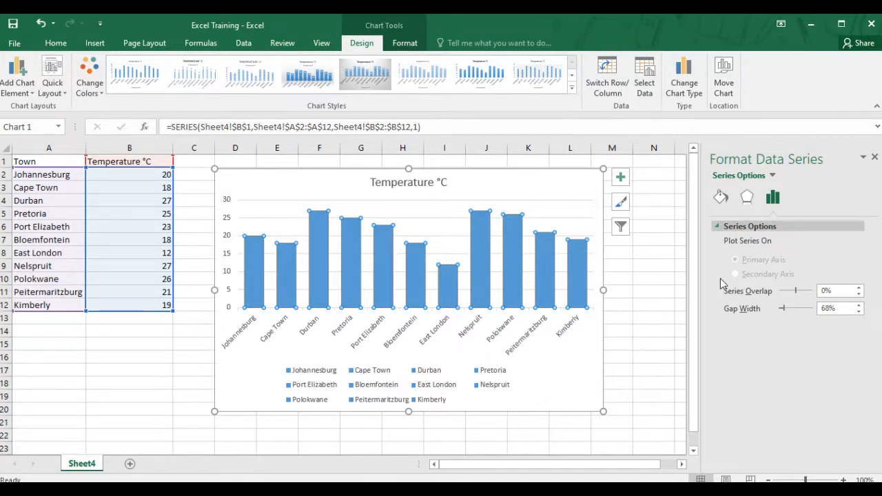
Step: Fill the series columns with solid Gold, Accent 4, Lighter 40%
{"action": "left_click", "coordinate": [719, 198]}
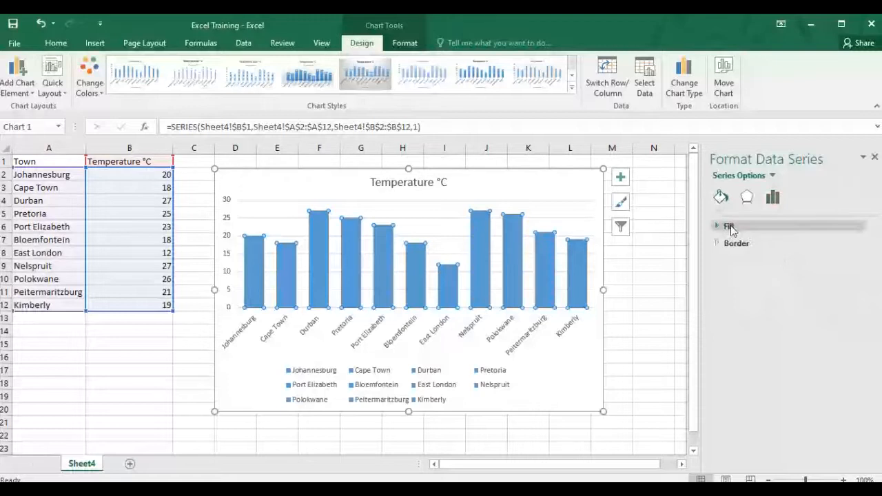
{"action": "left_click", "coordinate": [730, 227]}
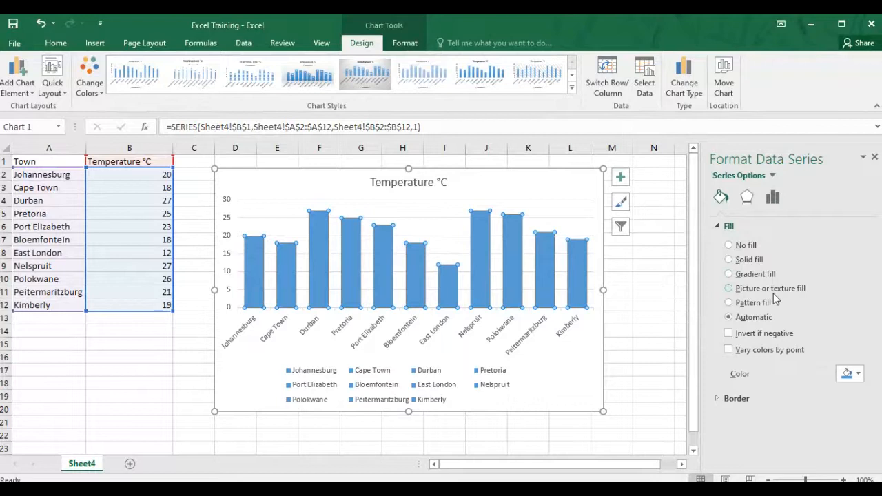
{"action": "left_click", "coordinate": [729, 260]}
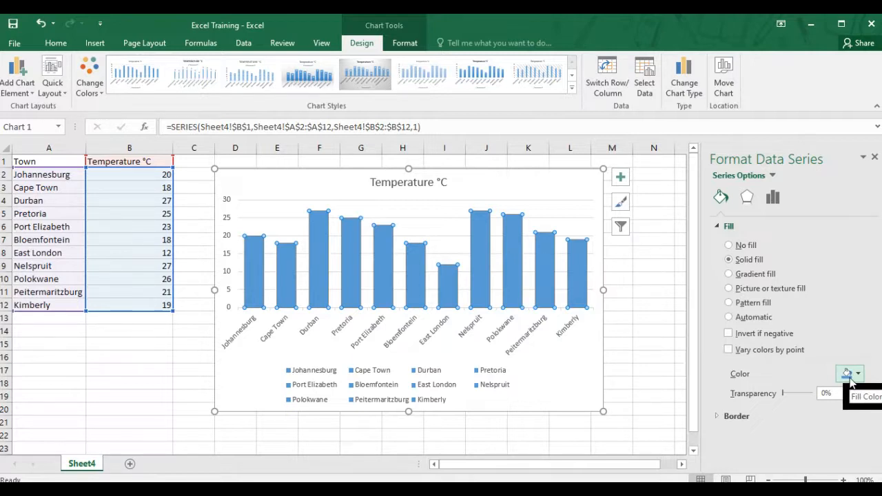
{"action": "left_click", "coordinate": [852, 378]}
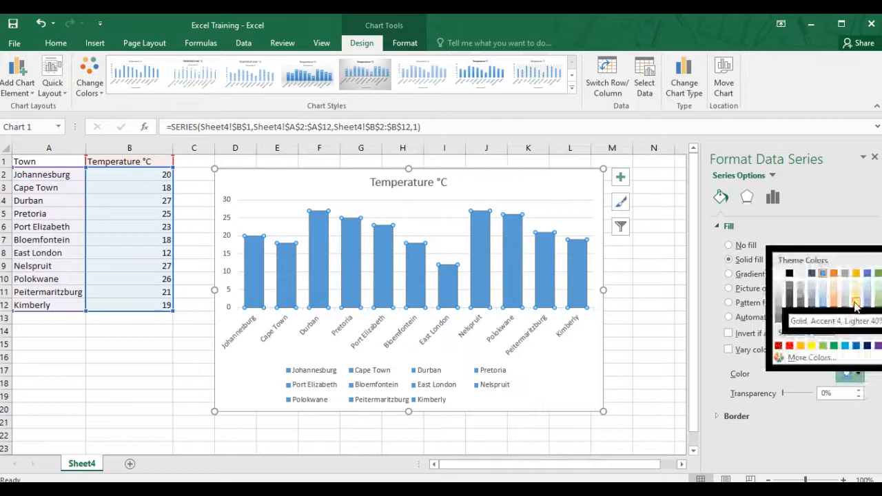
{"action": "left_click", "coordinate": [855, 304]}
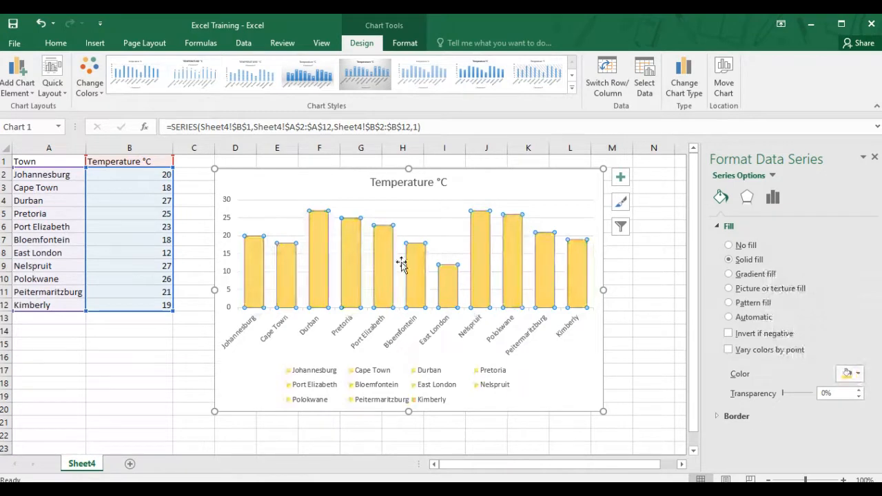
Step: Give the East London column a gradient fill, setting the first gradient stop to a dark blue
{"action": "mouse_move", "coordinate": [424, 259]}
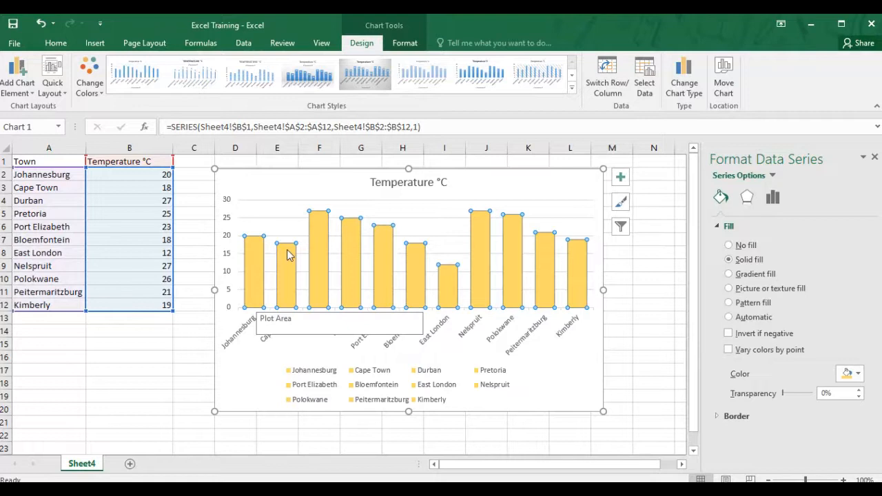
{"action": "left_click", "coordinate": [448, 282]}
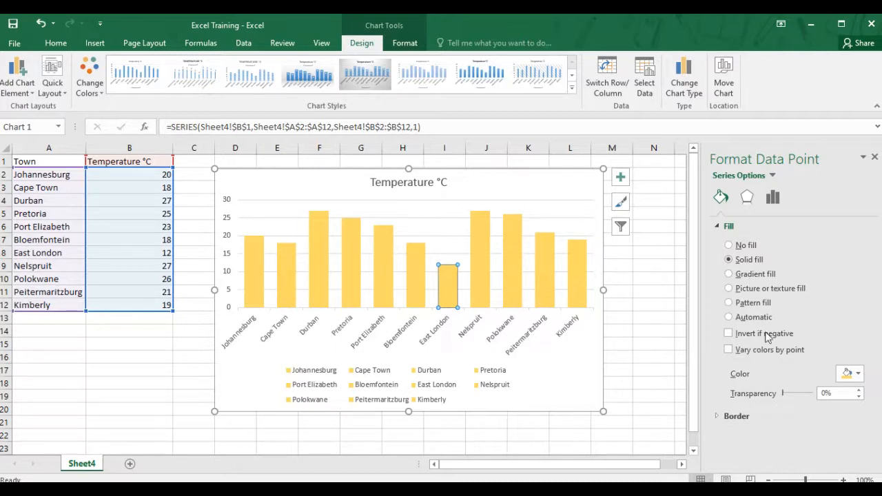
{"action": "left_click", "coordinate": [729, 274]}
{"action": "scroll", "coordinate": [784, 417], "scroll_direction": "down", "scroll_amount": 2}
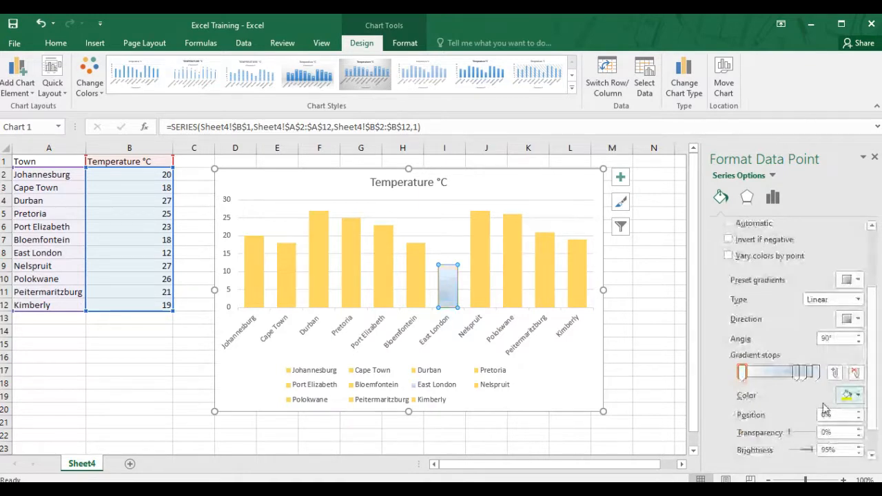
{"action": "left_click", "coordinate": [859, 396]}
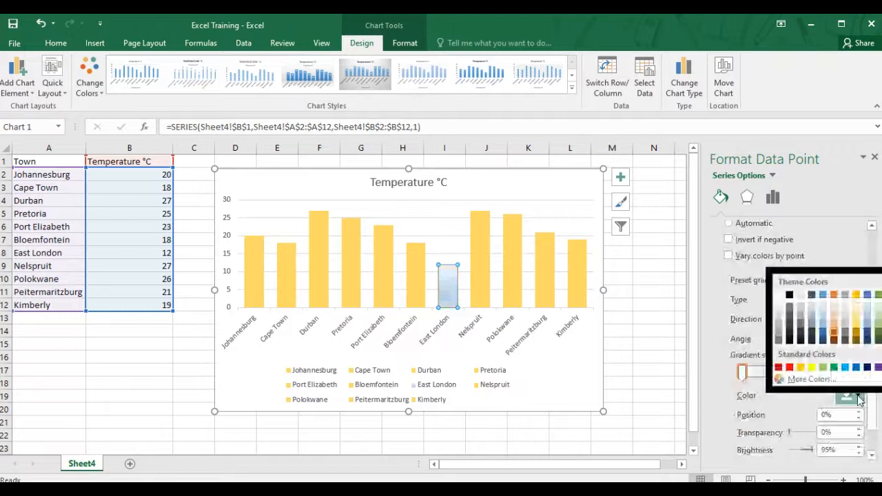
{"action": "left_click", "coordinate": [823, 340]}
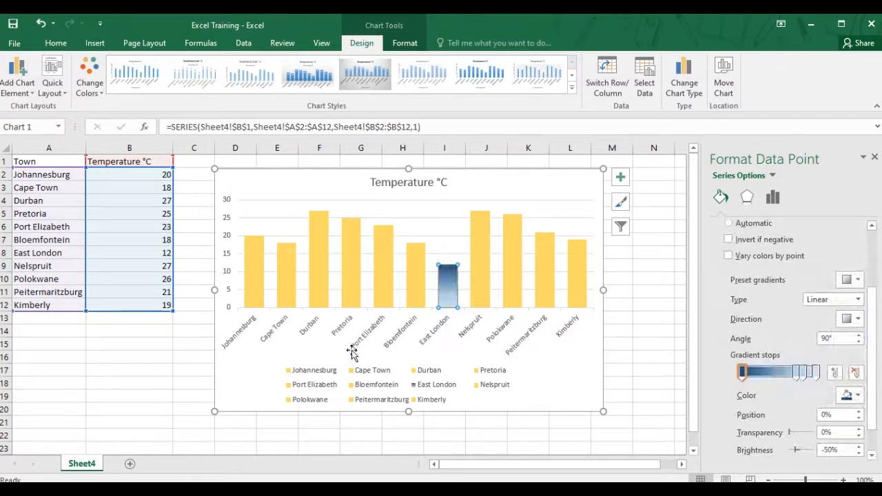
Step: Fill the plot area with a solid blue-grey color
{"action": "mouse_move", "coordinate": [455, 269]}
{"action": "left_click", "coordinate": [415, 207]}
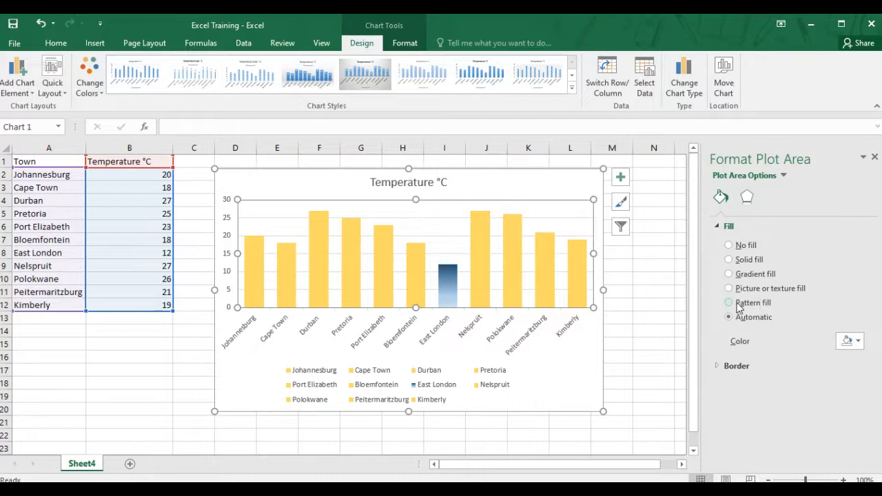
{"action": "left_click", "coordinate": [730, 261]}
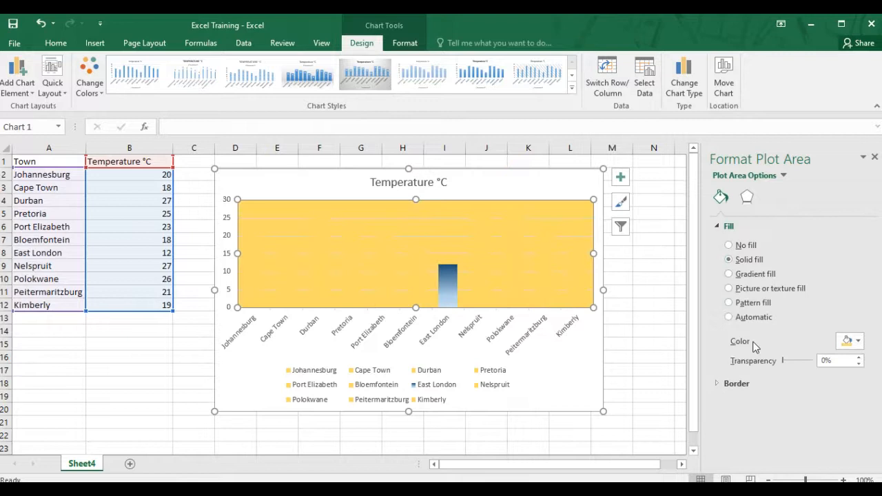
{"action": "left_click", "coordinate": [858, 342]}
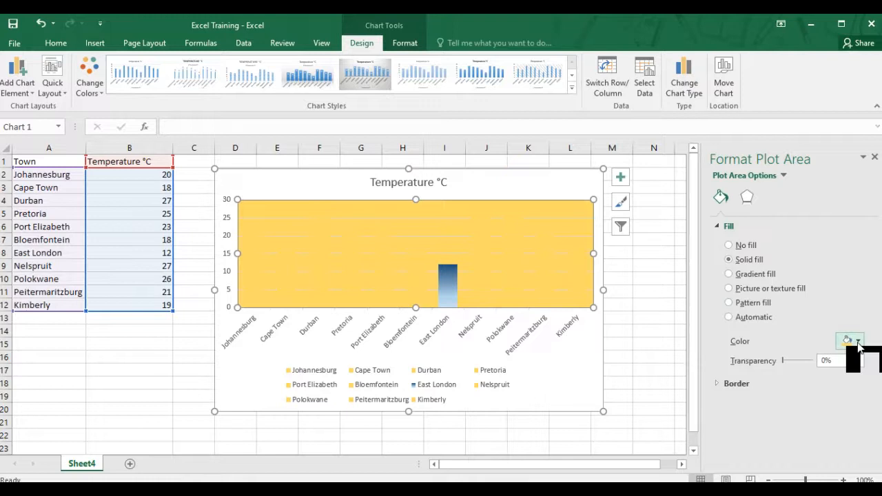
{"action": "left_click", "coordinate": [813, 401]}
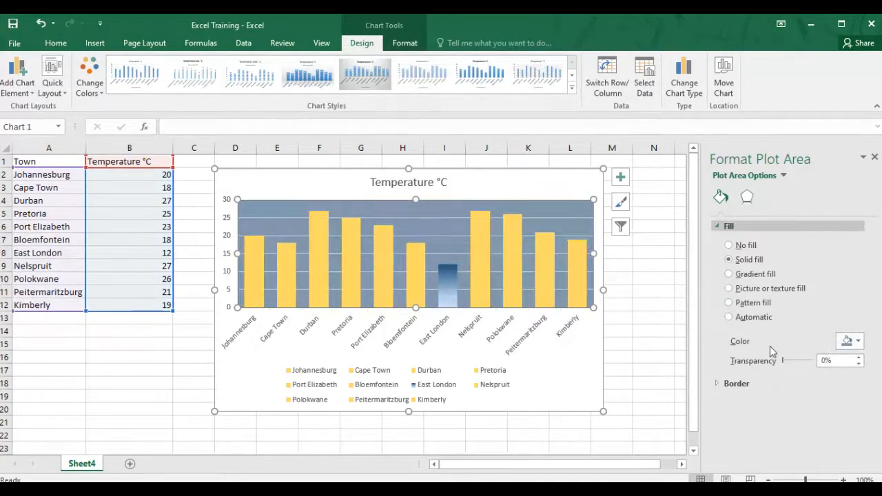
Step: Give the plot area a solid black border line
{"action": "left_click", "coordinate": [737, 384]}
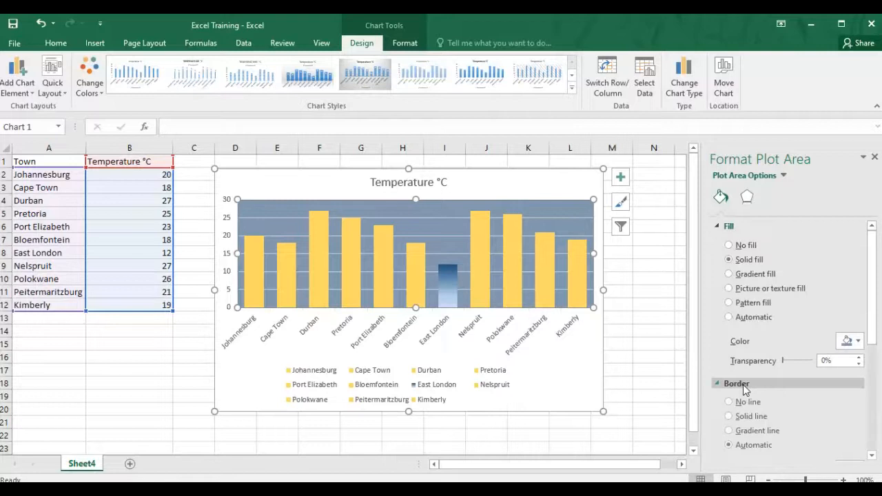
{"action": "scroll", "coordinate": [732, 334], "scroll_direction": "down", "scroll_amount": 2}
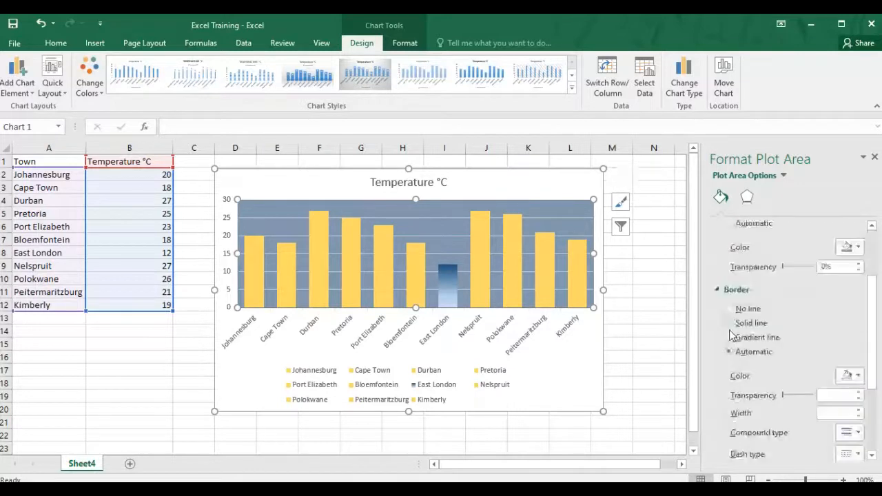
{"action": "left_click", "coordinate": [734, 324]}
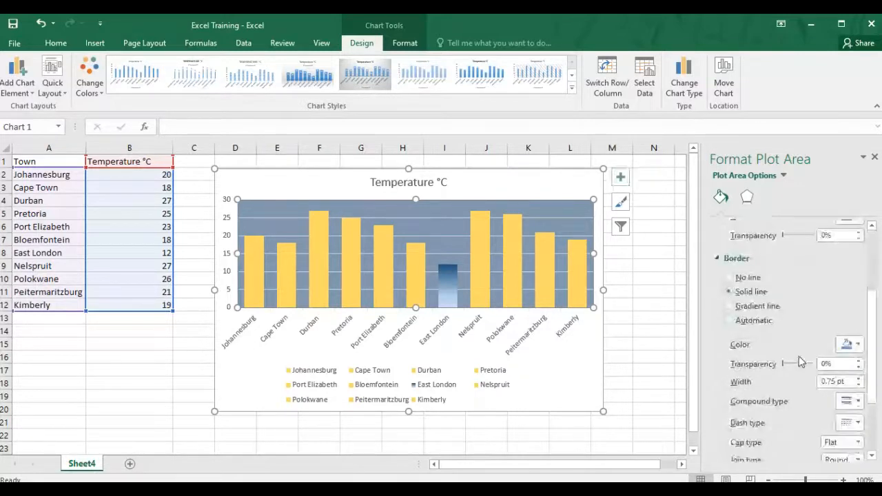
{"action": "left_click", "coordinate": [858, 345]}
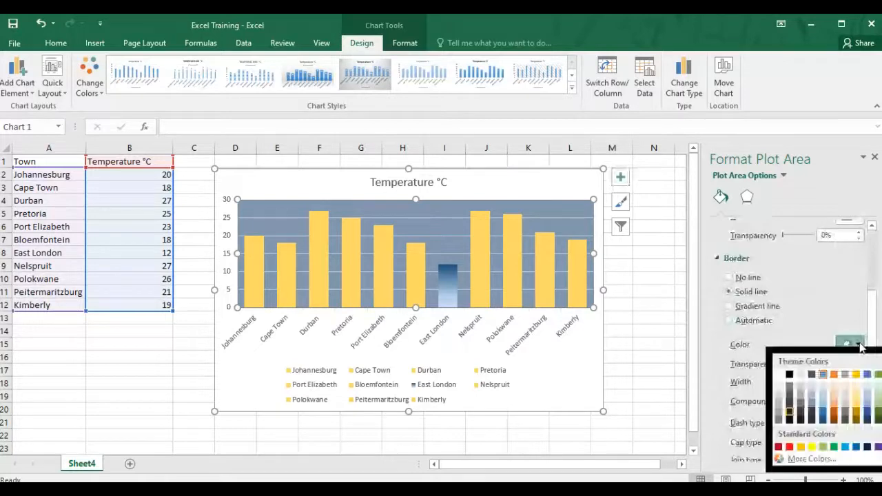
{"action": "left_click", "coordinate": [792, 417]}
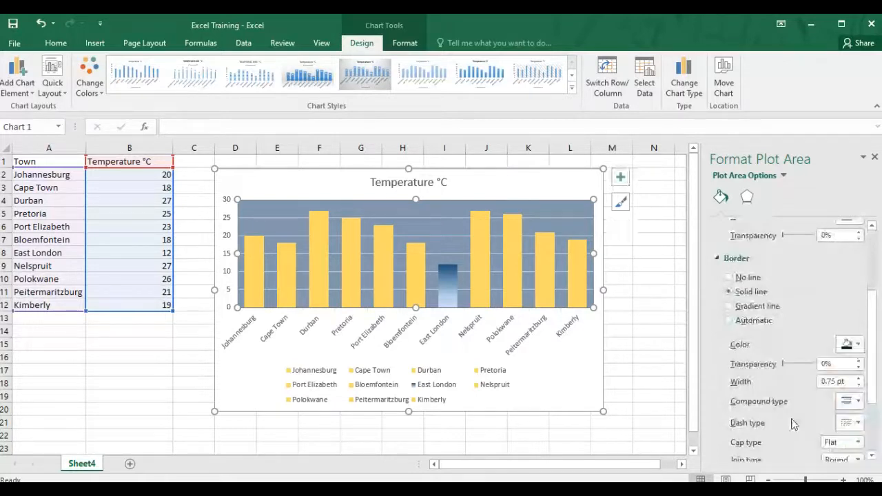
Step: Set the plot area border width to 3 pt
{"action": "scroll", "coordinate": [793, 424], "scroll_direction": "down", "scroll_amount": 3}
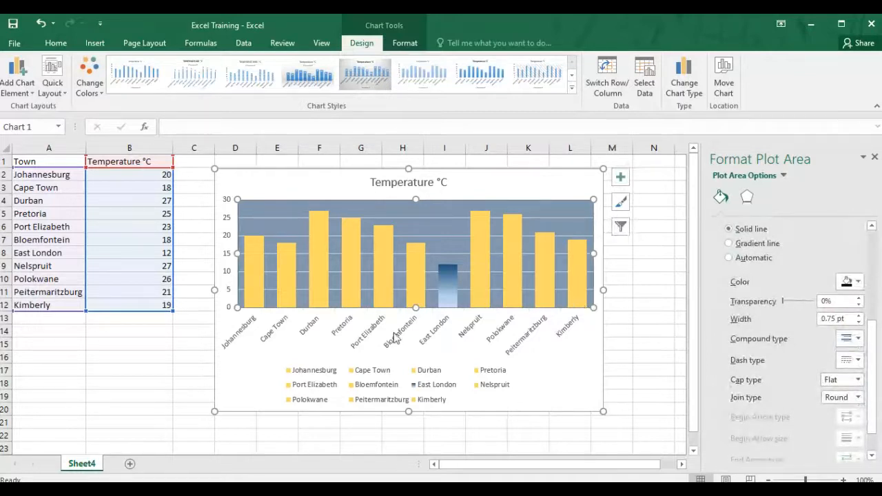
{"action": "left_click", "coordinate": [860, 317]}
{"action": "left_click", "coordinate": [859, 316]}
{"action": "left_click", "coordinate": [859, 316]}
{"action": "left_click", "coordinate": [859, 316]}
{"action": "left_click", "coordinate": [859, 316]}
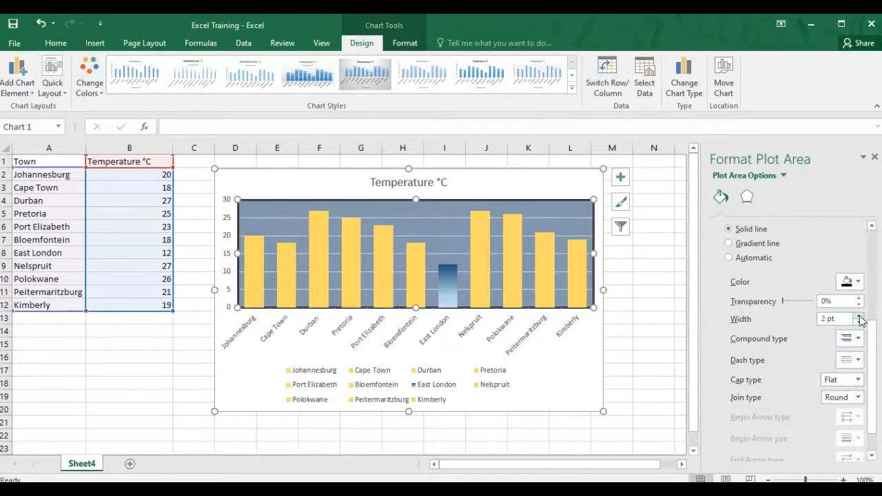
{"action": "left_click", "coordinate": [859, 316]}
{"action": "left_click", "coordinate": [859, 316]}
{"action": "left_click", "coordinate": [860, 317]}
{"action": "left_click", "coordinate": [859, 316]}
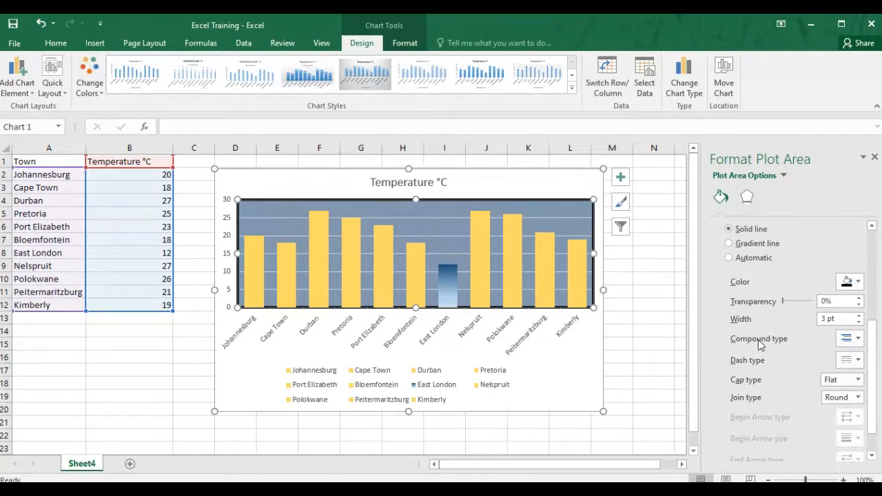
{"action": "left_click", "coordinate": [859, 341]}
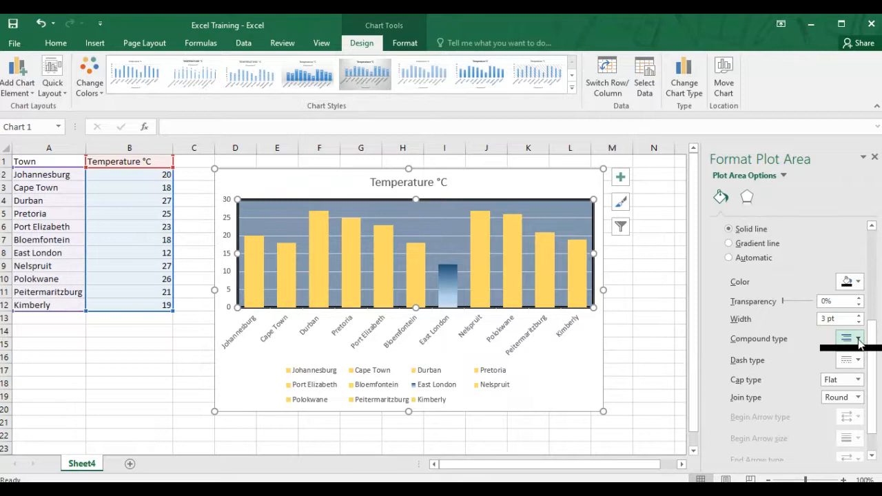
{"action": "left_click", "coordinate": [798, 341]}
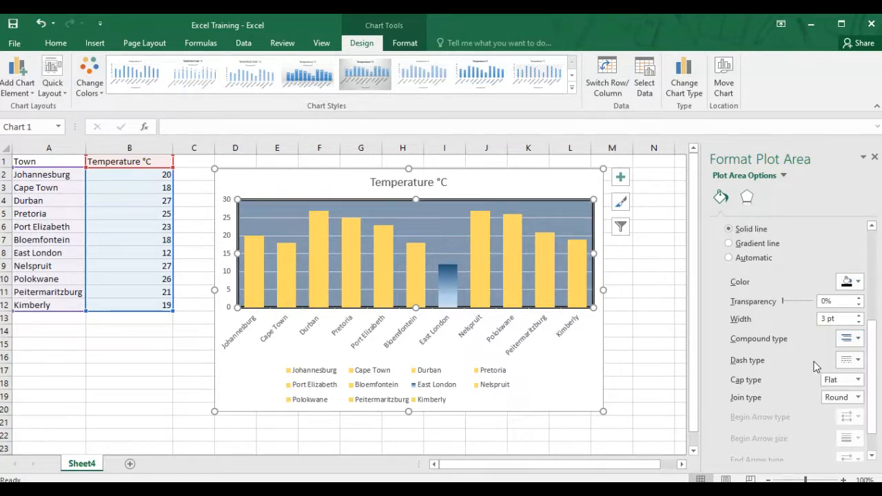
Step: Select the chart area and set its border color to orange
{"action": "left_click", "coordinate": [553, 366]}
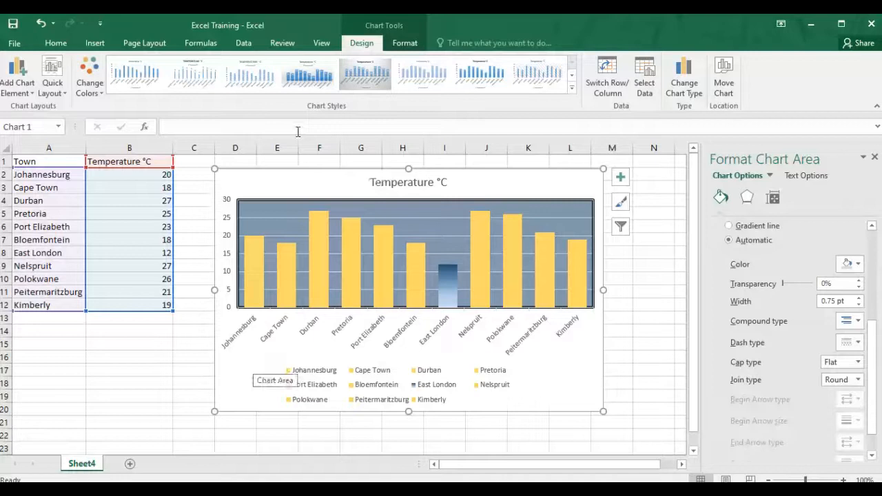
{"action": "left_click", "coordinate": [256, 351]}
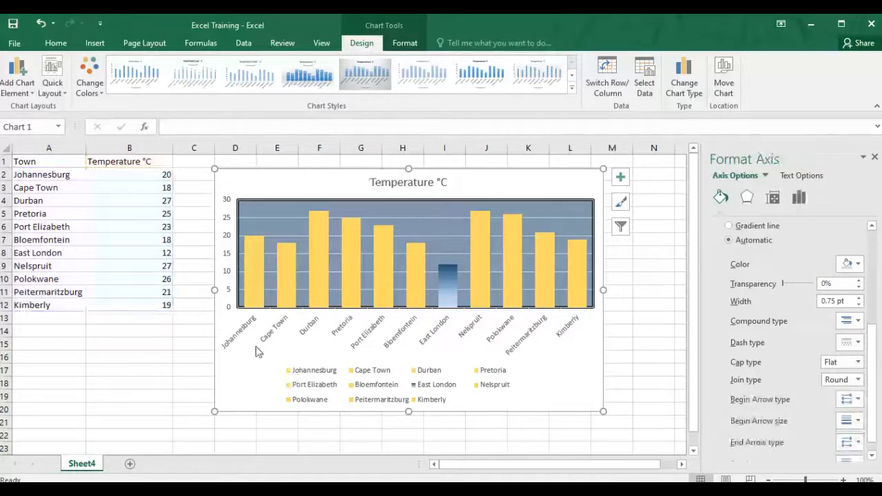
{"action": "left_click", "coordinate": [255, 351]}
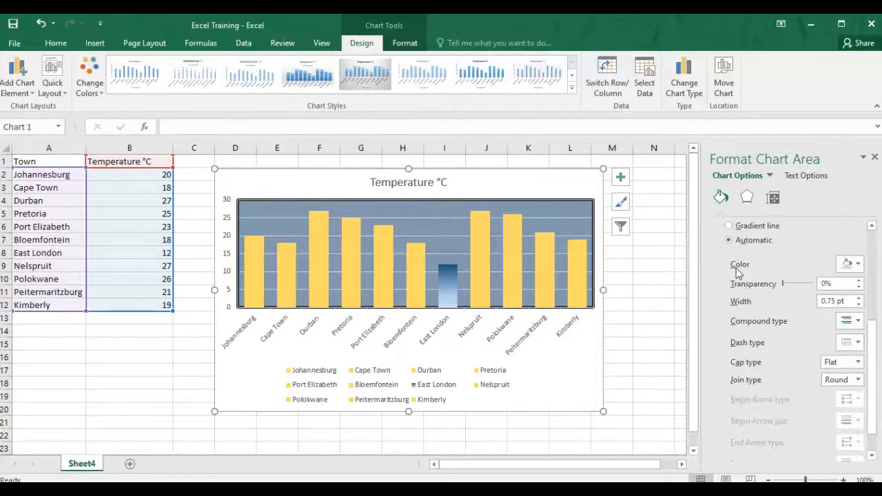
{"action": "left_click", "coordinate": [850, 264]}
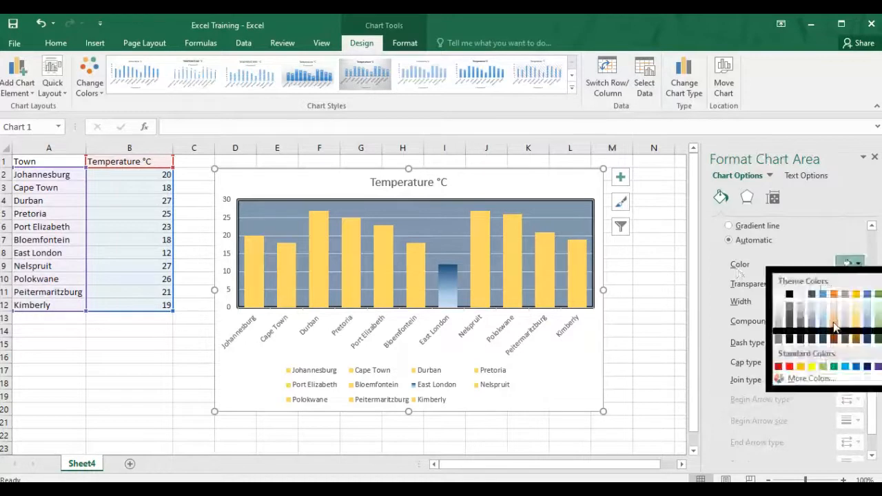
{"action": "left_click", "coordinate": [834, 326]}
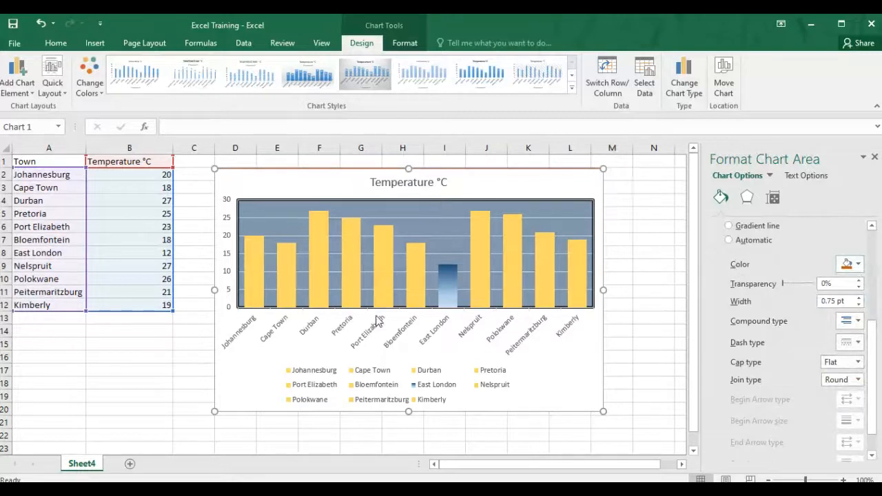
Step: Rename the chart title to Maximum Temperatures In SA
{"action": "mouse_move", "coordinate": [323, 257]}
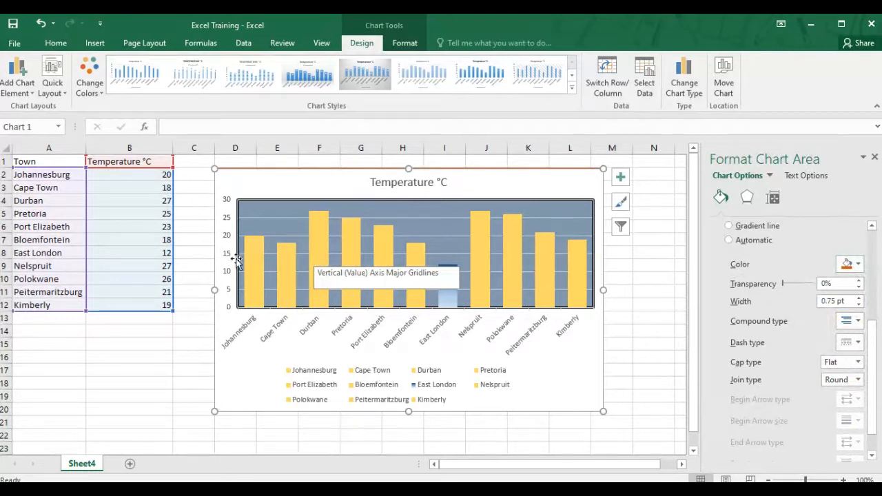
{"action": "left_click", "coordinate": [404, 182]}
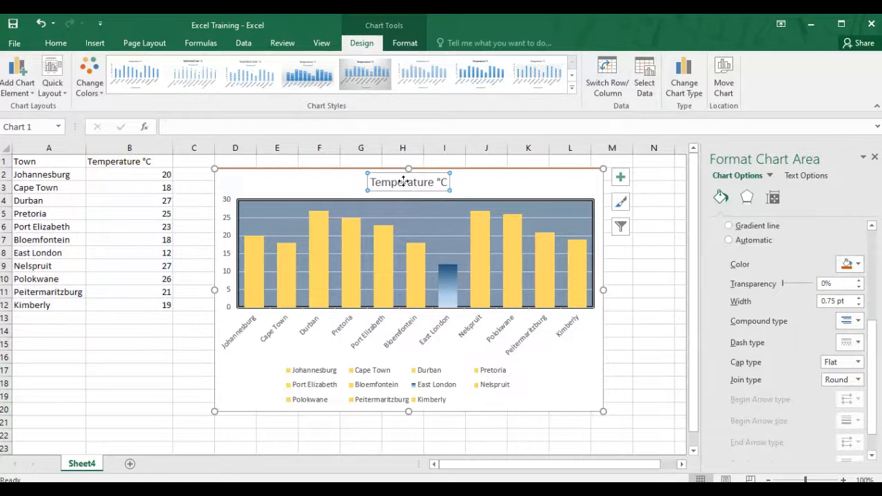
{"action": "left_click", "coordinate": [404, 182]}
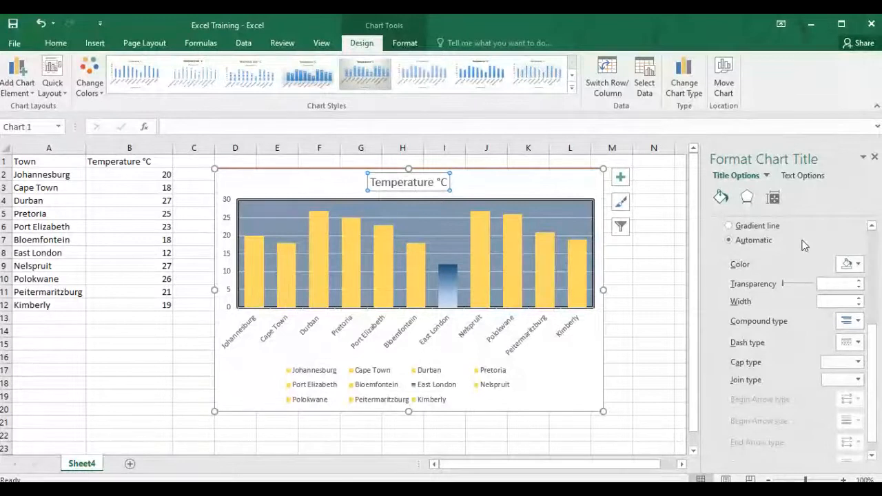
{"action": "left_click", "coordinate": [442, 183]}
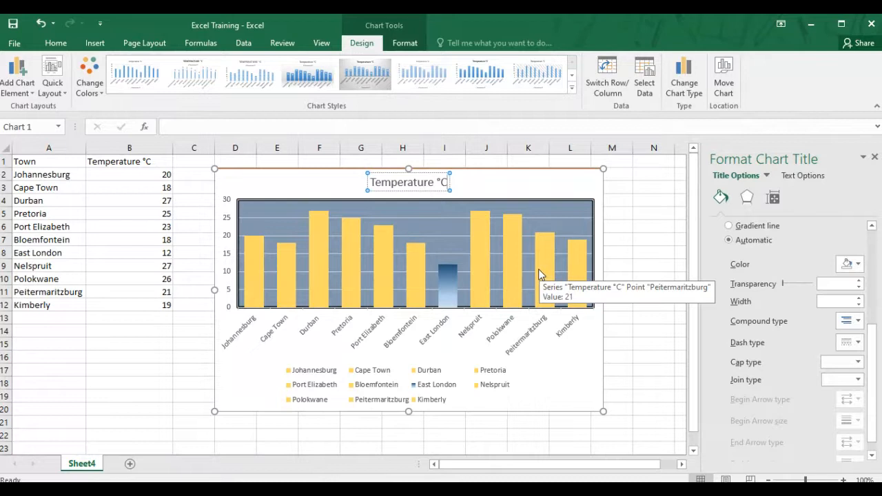
{"action": "key", "text": "BackSpace"}
{"action": "key", "text": "BackSpace"}
{"action": "key", "text": "BackSpace"}
{"action": "key", "text": "BackSpace"}
{"action": "key", "text": "BackSpace"}
{"action": "key", "text": "BackSpace"}
{"action": "key", "text": "BackSpace"}
{"action": "key", "text": "BackSpace"}
{"action": "key", "text": "BackSpace"}
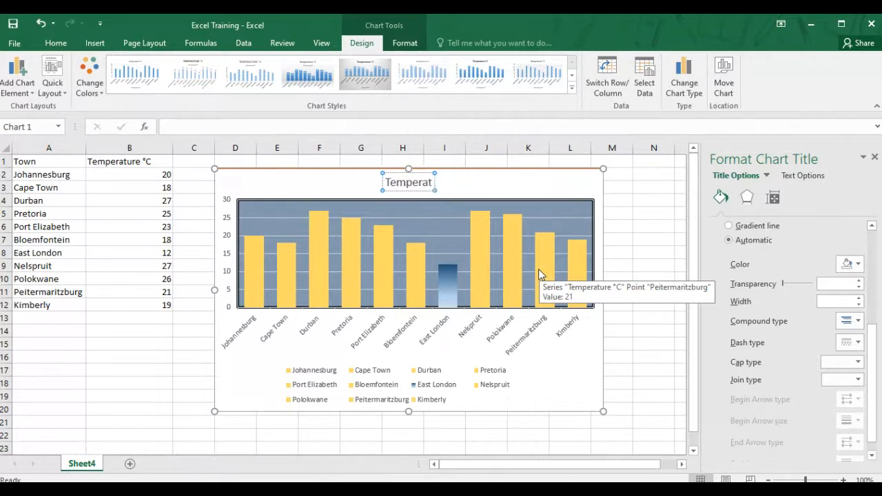
{"action": "key", "text": "BackSpace"}
{"action": "key", "text": "BackSpace"}
{"action": "key", "text": "BackSpace"}
{"action": "key", "text": "BackSpace"}
{"action": "key", "text": "BackSpace"}
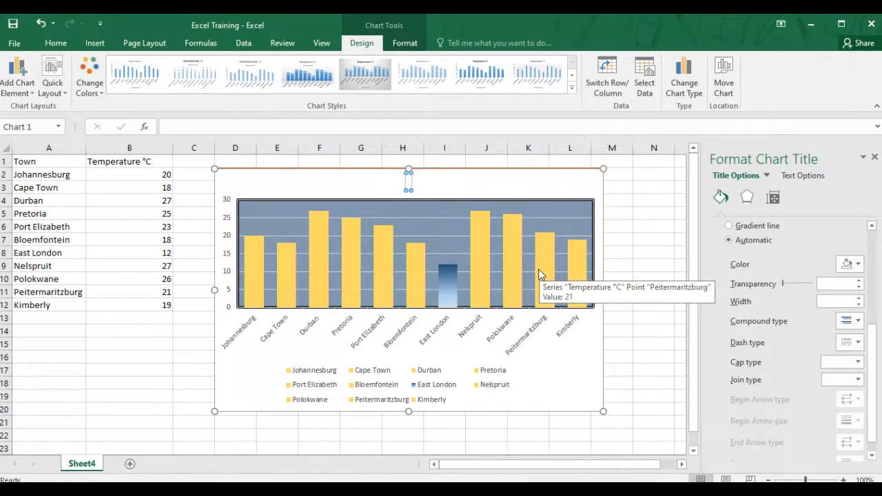
{"action": "type", "text": "Maxi"}
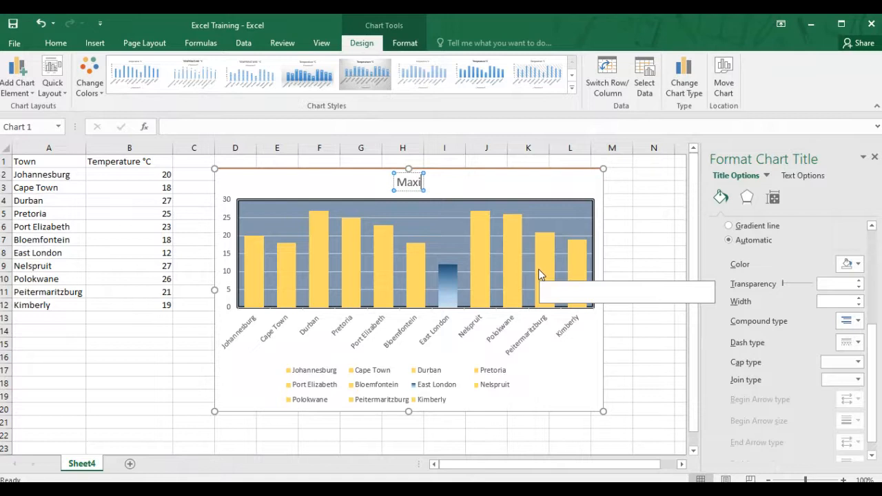
{"action": "type", "text": "mu"}
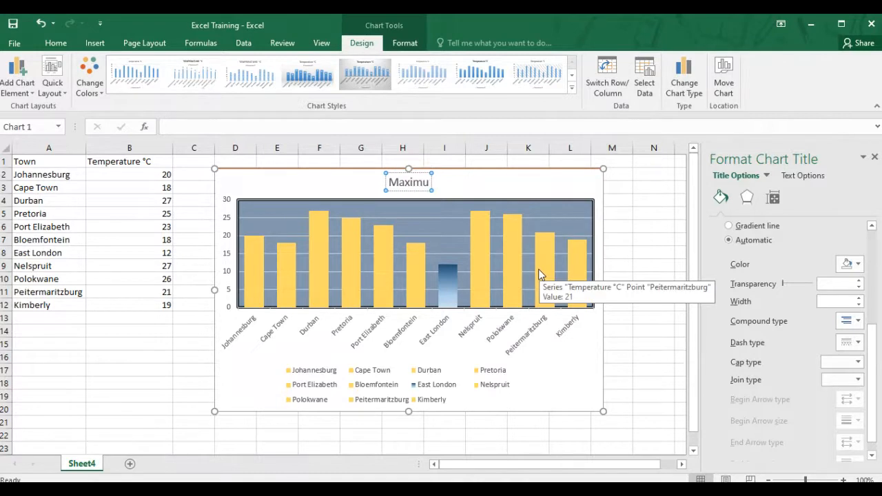
{"action": "type", "text": "m Temper"}
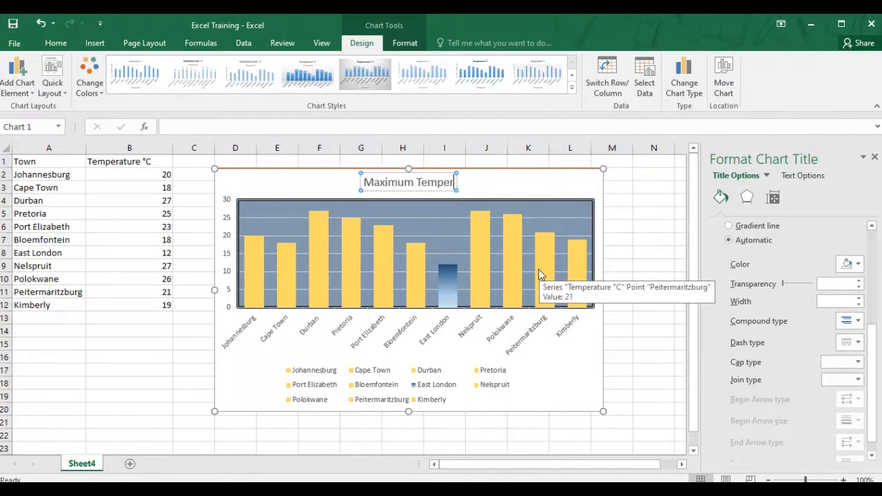
{"action": "type", "text": "atu"}
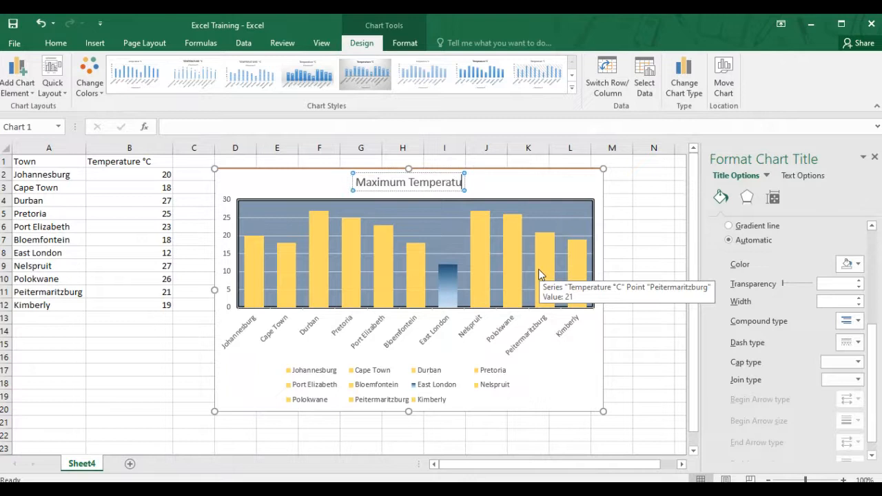
{"action": "type", "text": "res In sA"}
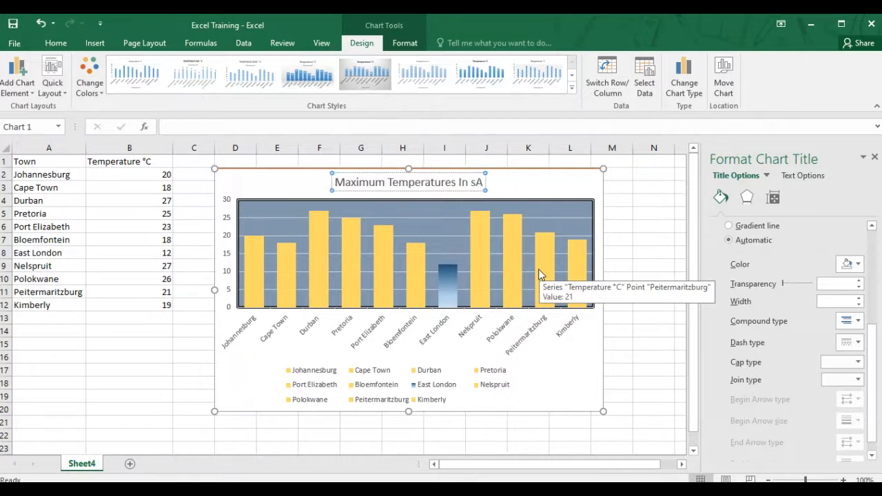
{"action": "key", "text": "BackSpace"}
{"action": "key", "text": "BackSpace"}
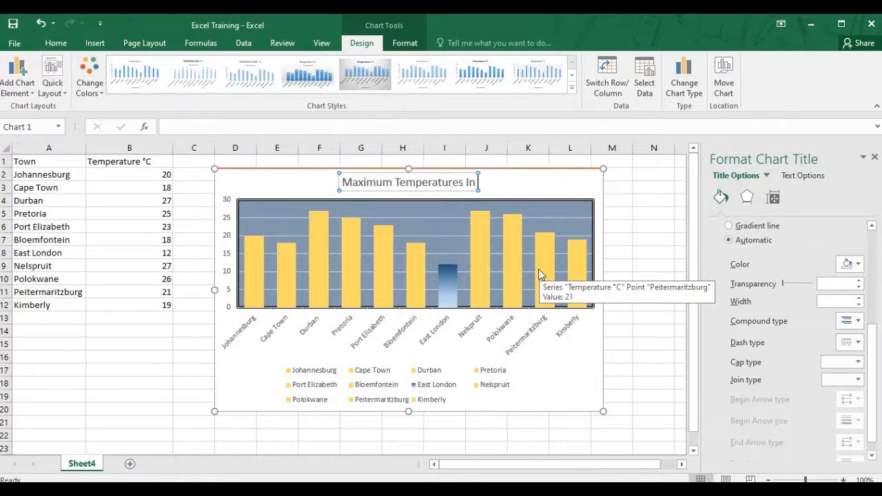
{"action": "type", "text": "SA"}
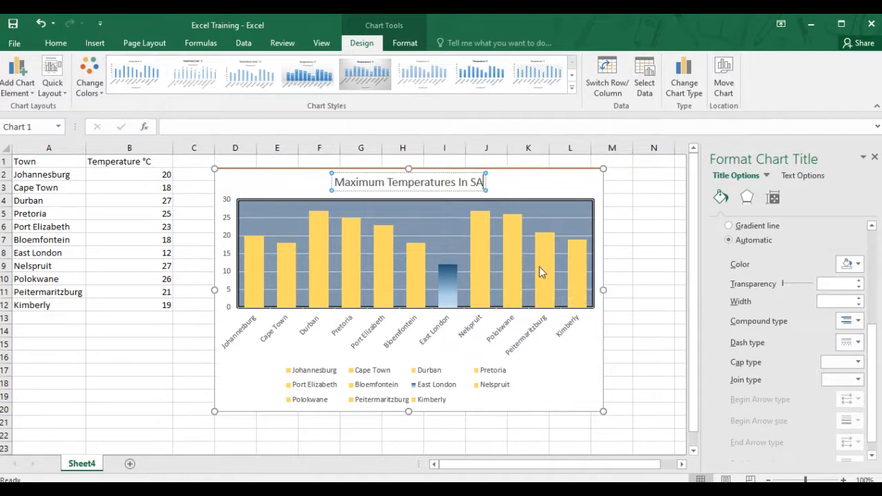
{"action": "left_click", "coordinate": [516, 185]}
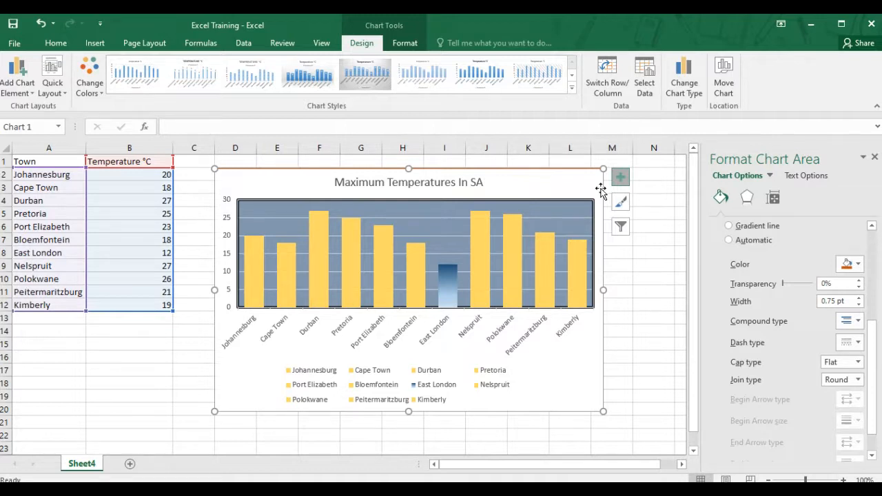
Step: Add axis titles to the chart and rename the horizontal axis title to Town
{"action": "left_click", "coordinate": [621, 177]}
{"action": "left_click", "coordinate": [652, 201]}
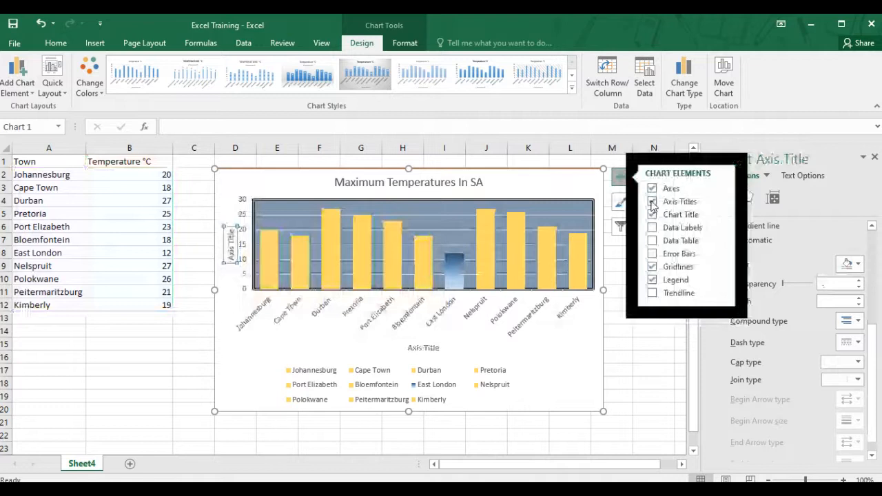
{"action": "left_click", "coordinate": [405, 350]}
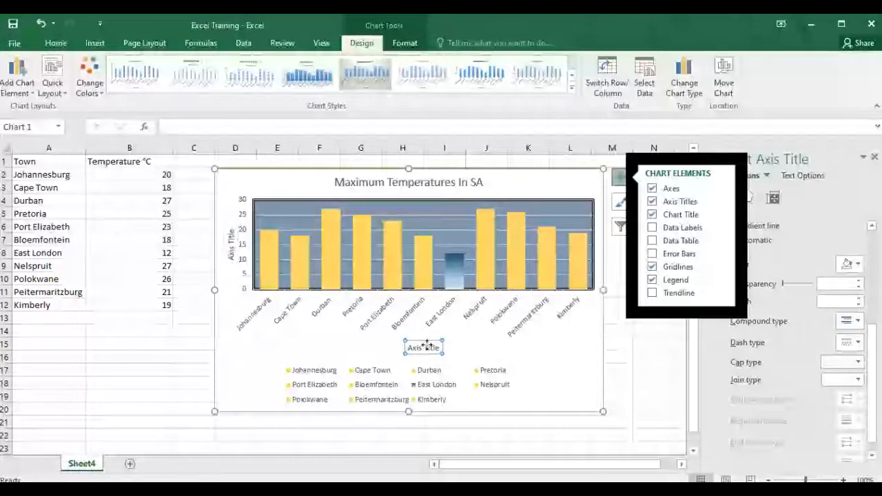
{"action": "left_click", "coordinate": [427, 346]}
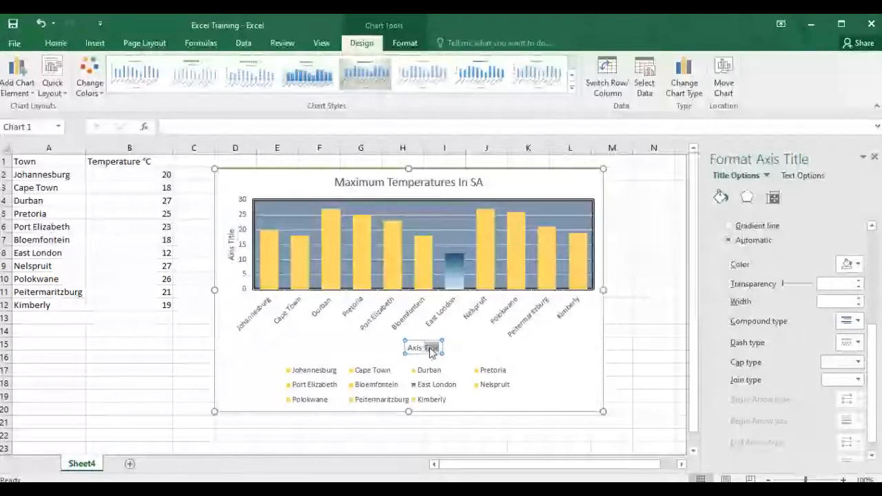
{"action": "key", "text": "BackSpace"}
{"action": "type", "text": "T"}
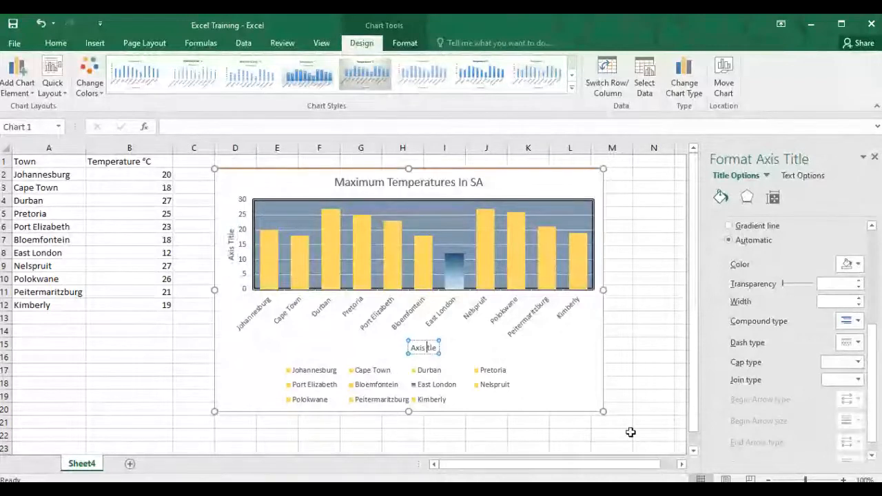
{"action": "key", "text": "BackSpace"}
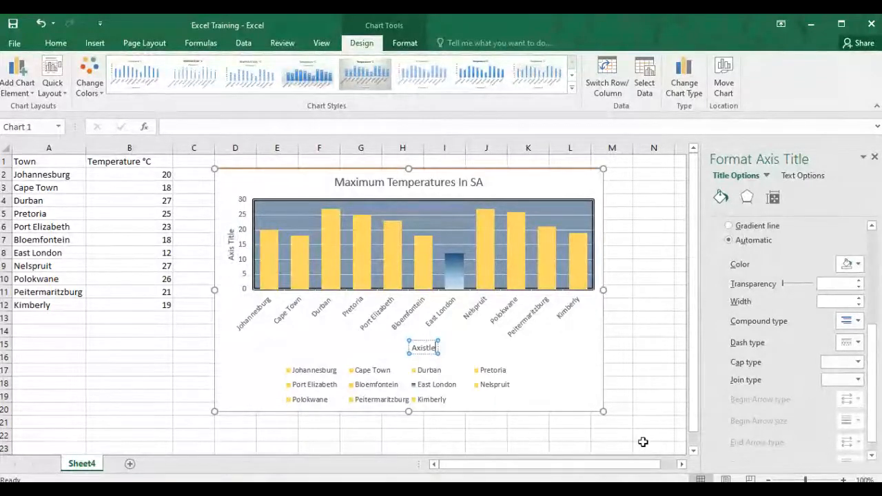
{"action": "key", "text": "BackSpace"}
{"action": "key", "text": "BackSpace"}
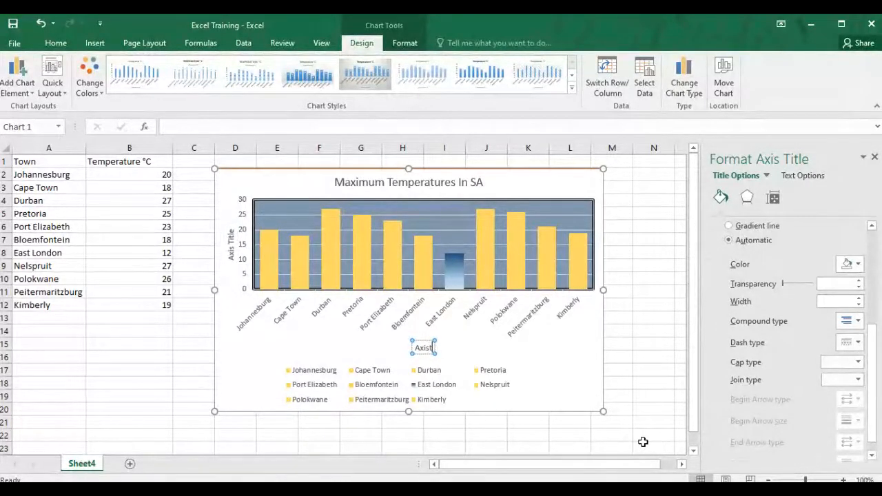
{"action": "key", "text": "BackSpace"}
{"action": "key", "text": "BackSpace"}
{"action": "key", "text": "BackSpace"}
{"action": "key", "text": "BackSpace"}
{"action": "key", "text": "BackSpace"}
{"action": "type", "text": "Town"}
Step: Rename the vertical axis title to Temperature
{"action": "left_click", "coordinate": [232, 246]}
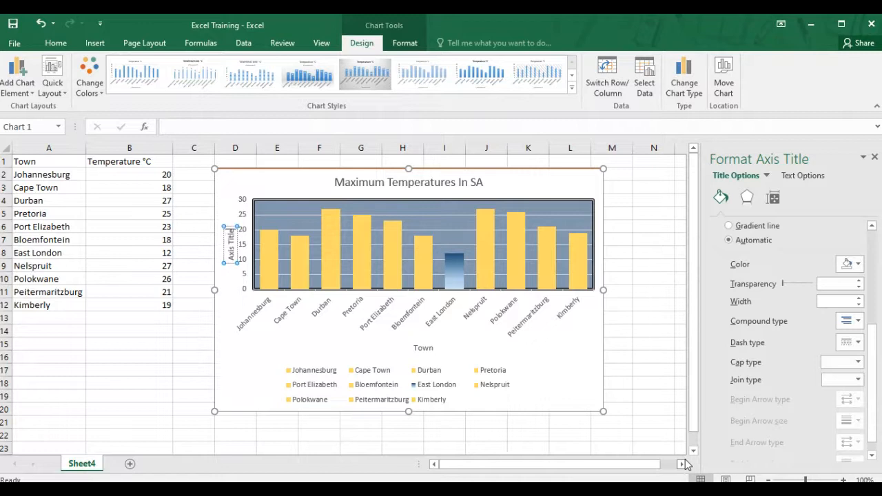
{"action": "key", "text": "ctrl+b"}
{"action": "key", "text": "BackSpace"}
{"action": "key", "text": "BackSpace"}
{"action": "key", "text": "BackSpace"}
{"action": "key", "text": "BackSpace"}
{"action": "key", "text": "BackSpace"}
{"action": "key", "text": "BackSpace"}
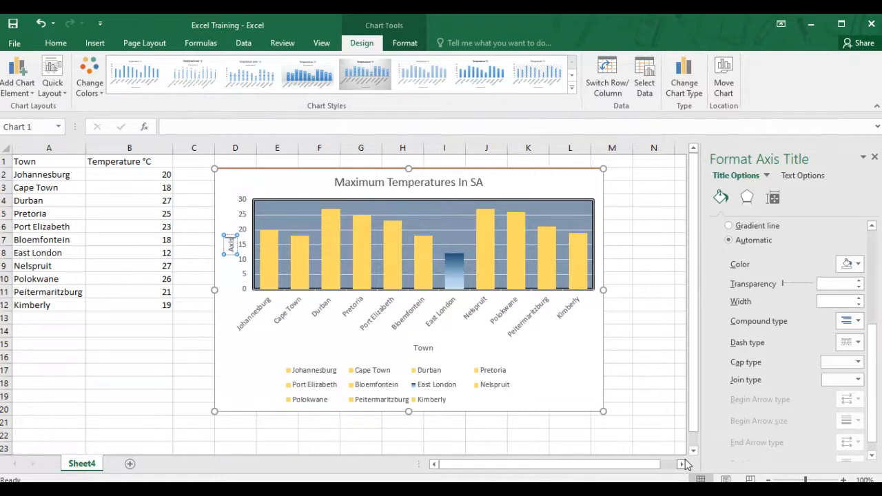
{"action": "key", "text": "BackSpace"}
{"action": "key", "text": "BackSpace"}
{"action": "key", "text": "BackSpace"}
{"action": "key", "text": "BackSpace"}
{"action": "type", "text": "Temperature"}
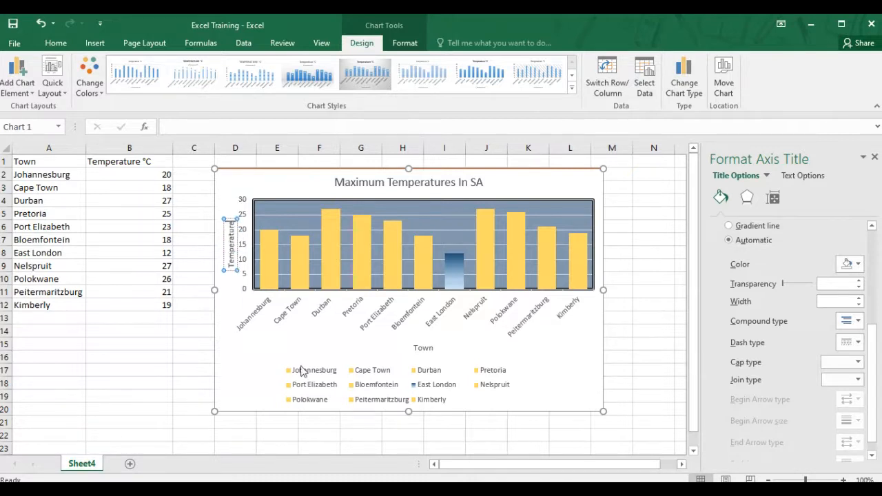
{"action": "left_click", "coordinate": [250, 371]}
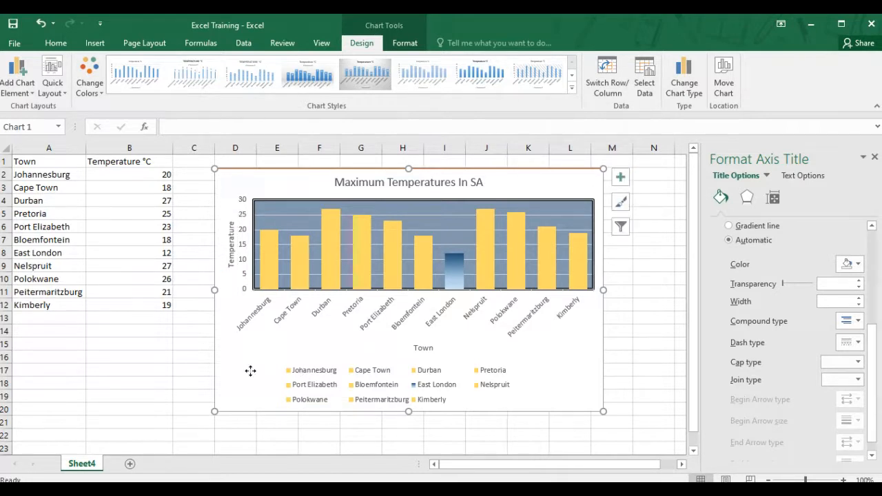
Step: Select the horizontal category axis, passing over the axis title and the legend
{"action": "left_click", "coordinate": [429, 347]}
{"action": "left_click", "coordinate": [381, 386]}
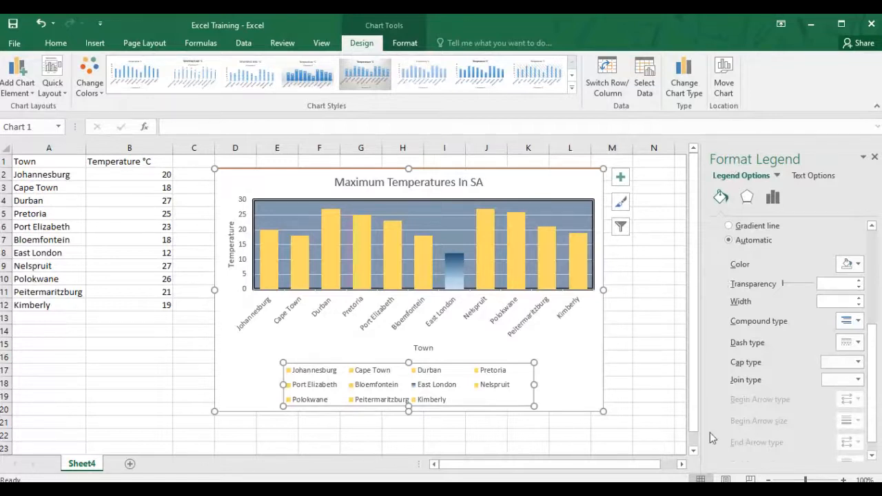
{"action": "left_click", "coordinate": [369, 317]}
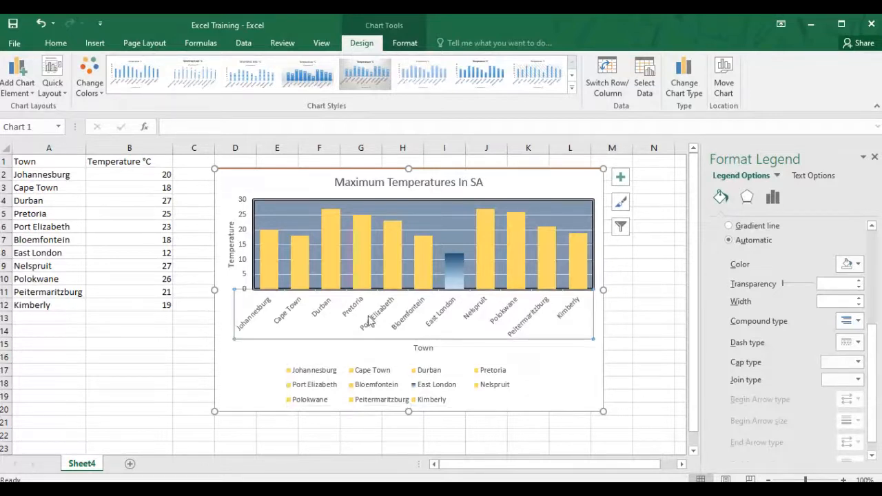